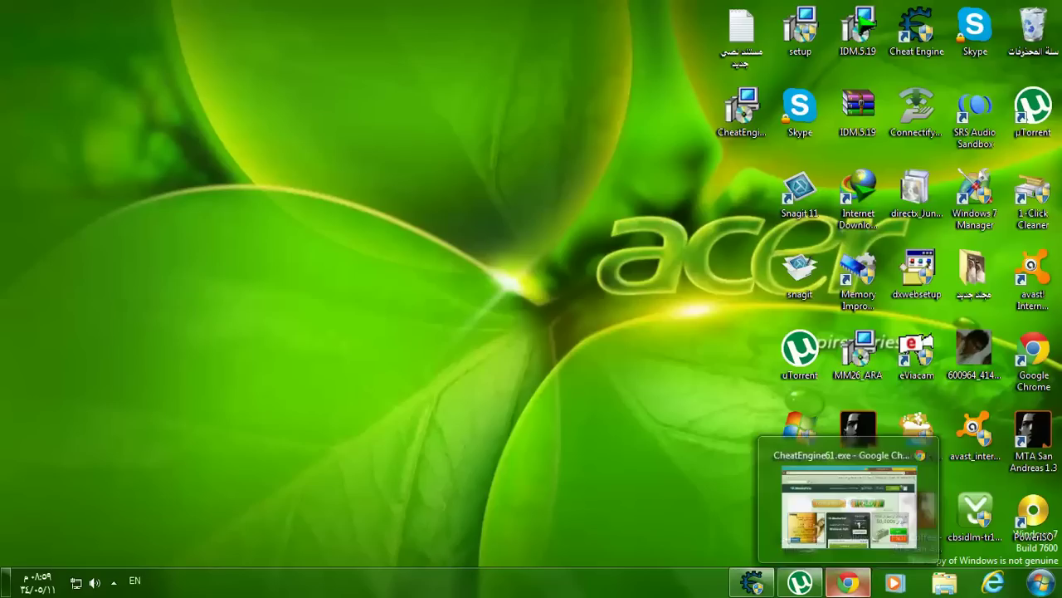
Switch to Chrome and start downloading uTorrent.exe from its MediaFire page
click(849, 582)
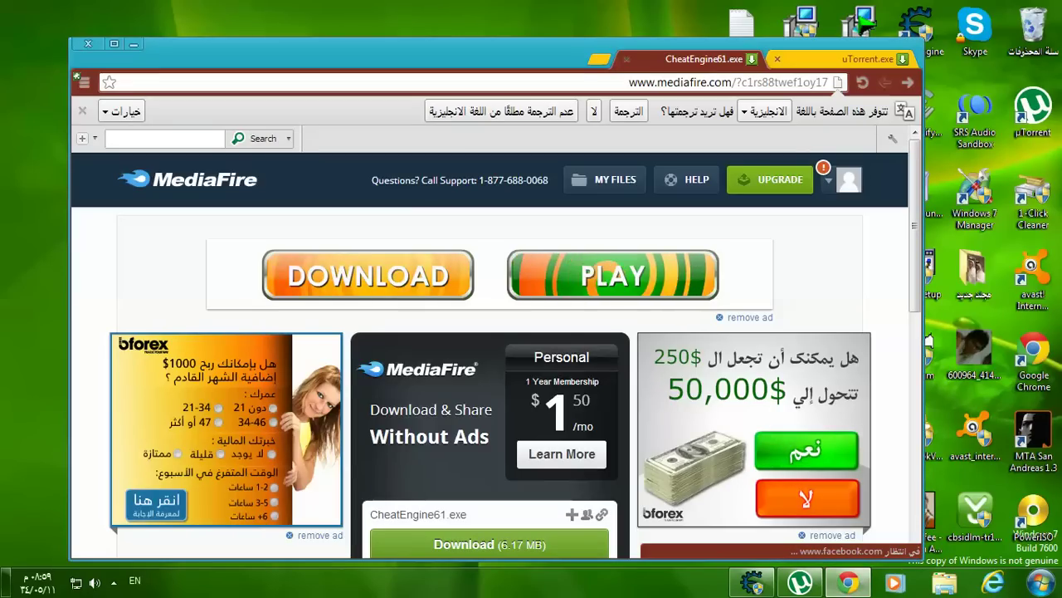
key(ctrl+Tab)
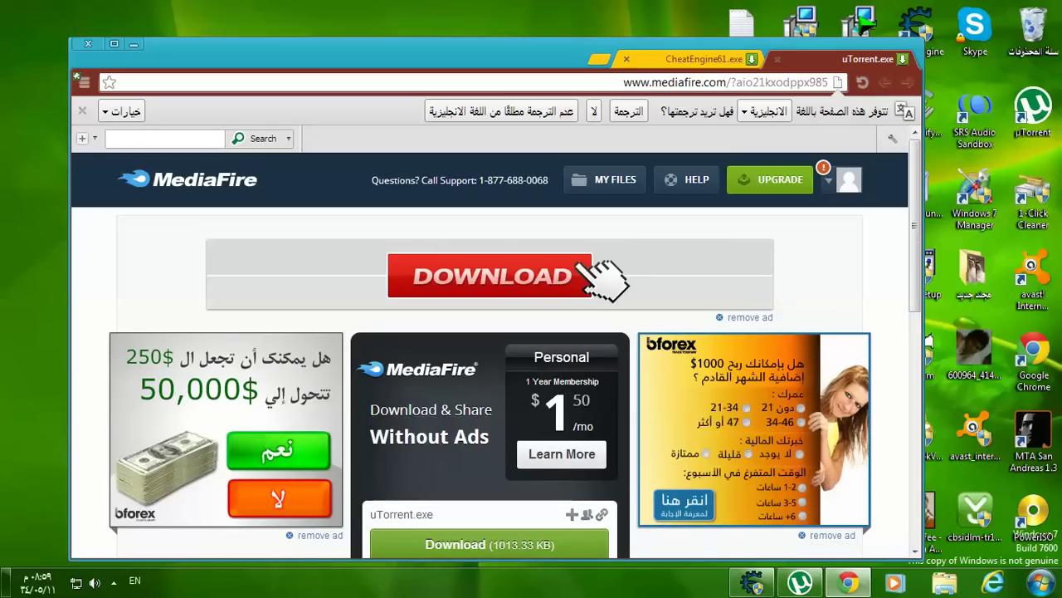
scroll(490, 382, down, 2)
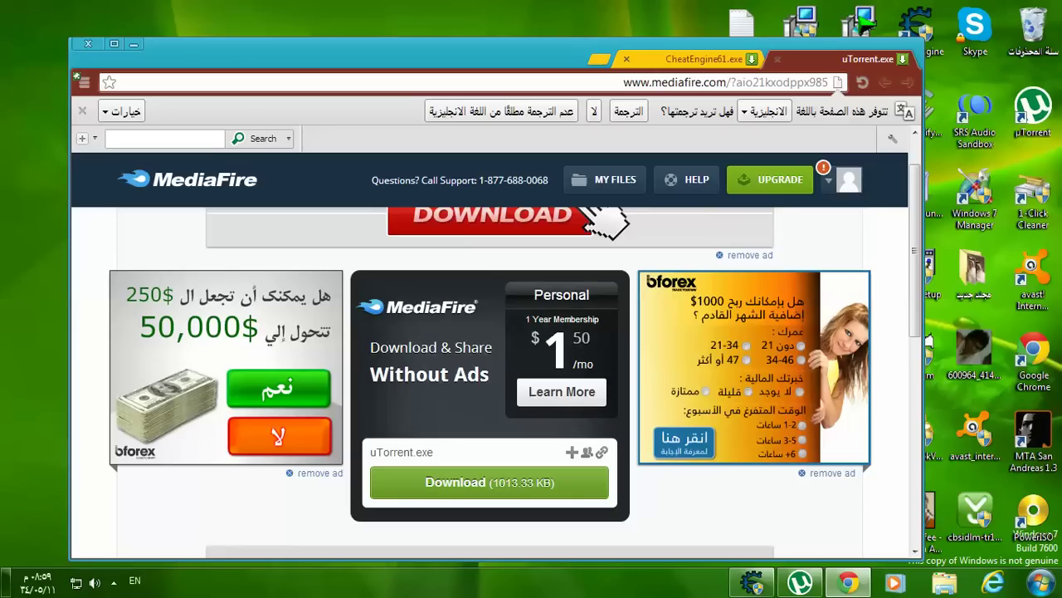
click(490, 482)
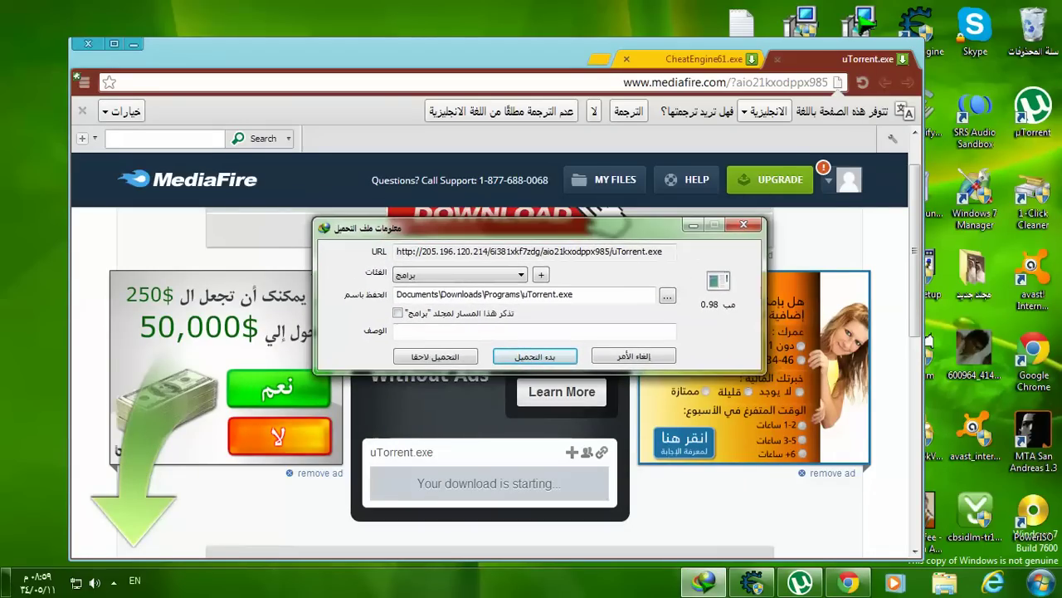
Browse to the desktop as the save location for uTorrent.exe, and cancel the download without excluding its address
click(668, 295)
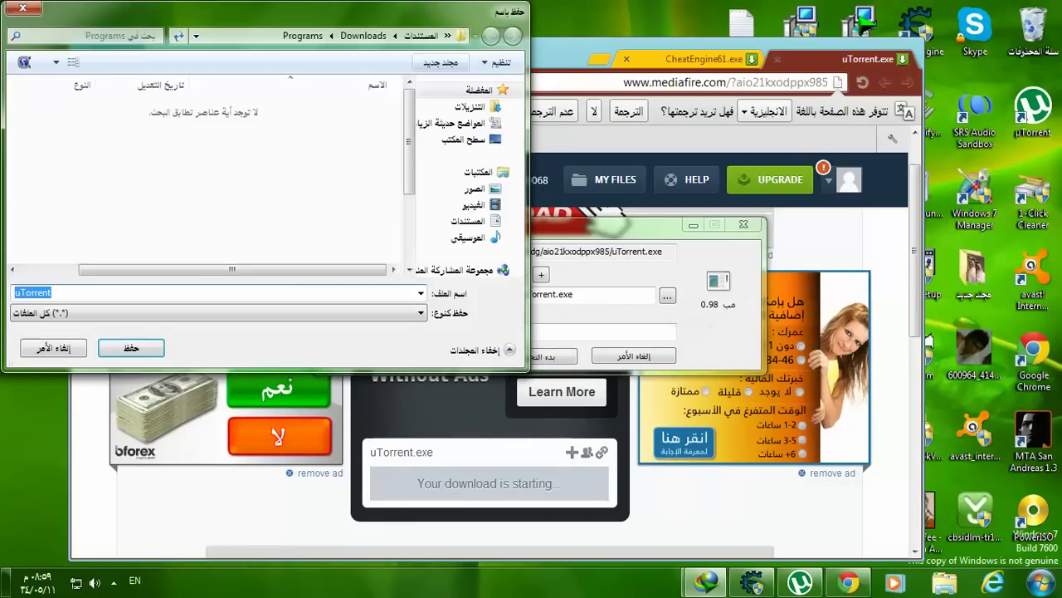
click(448, 35)
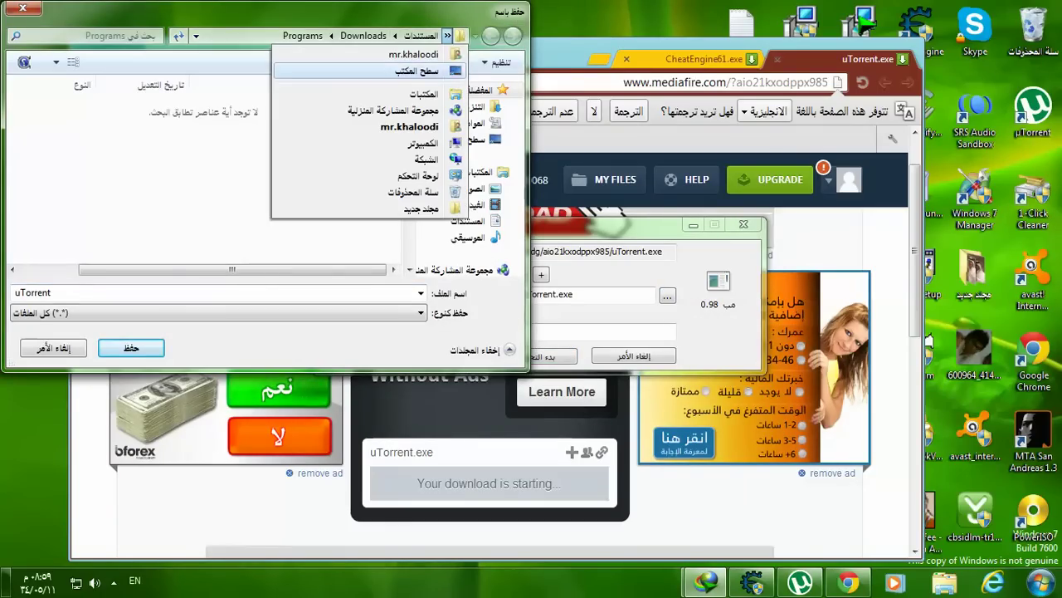
click(419, 71)
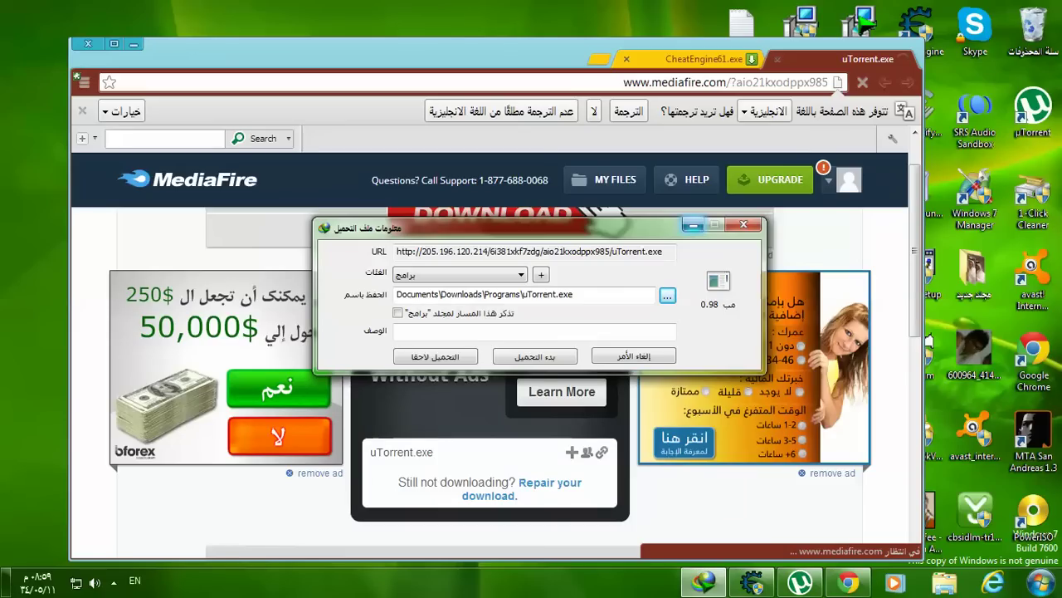
click(743, 224)
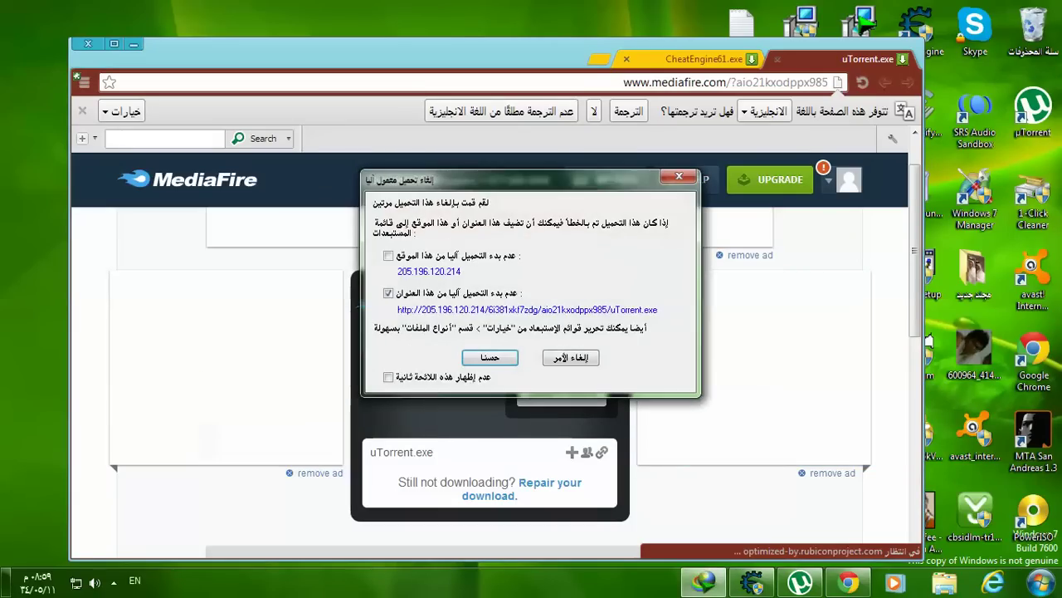
click(571, 356)
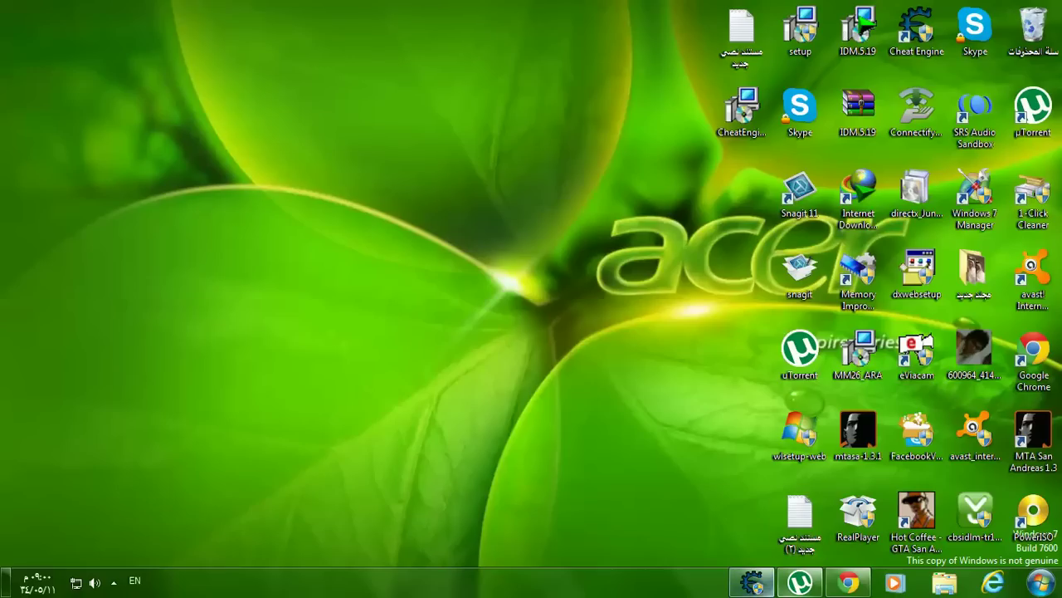
Switch to µTorrent and set the proxy server type to HTTP in the Connection preferences
mouse_move(800, 582)
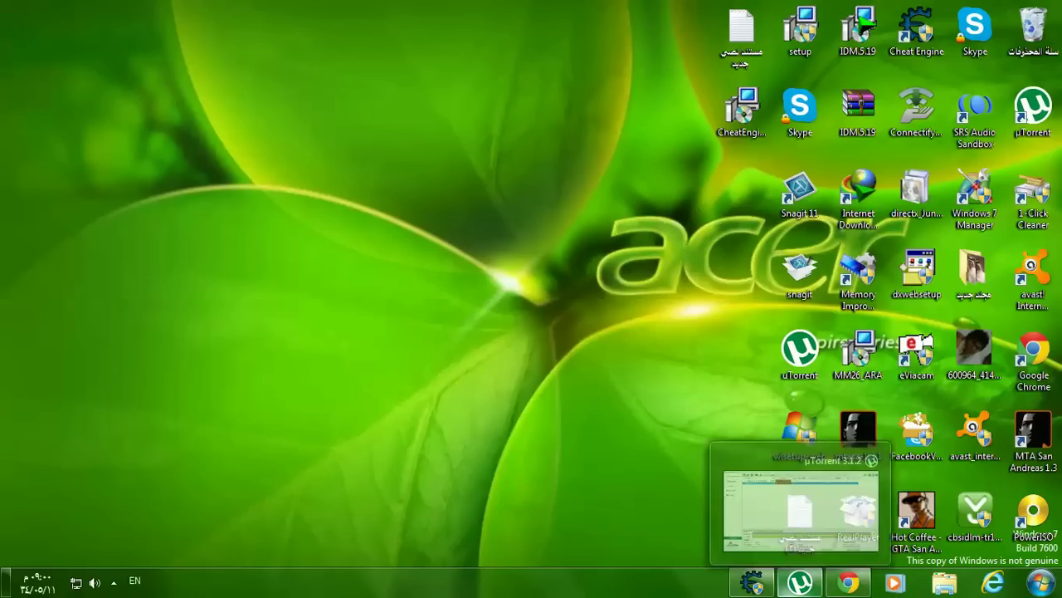
click(800, 583)
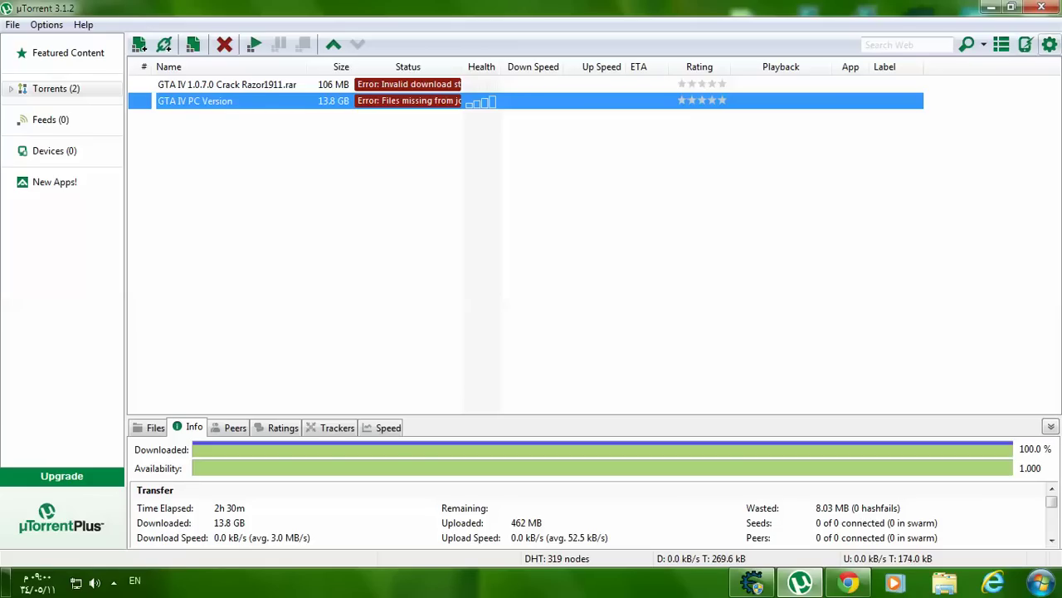
click(1049, 45)
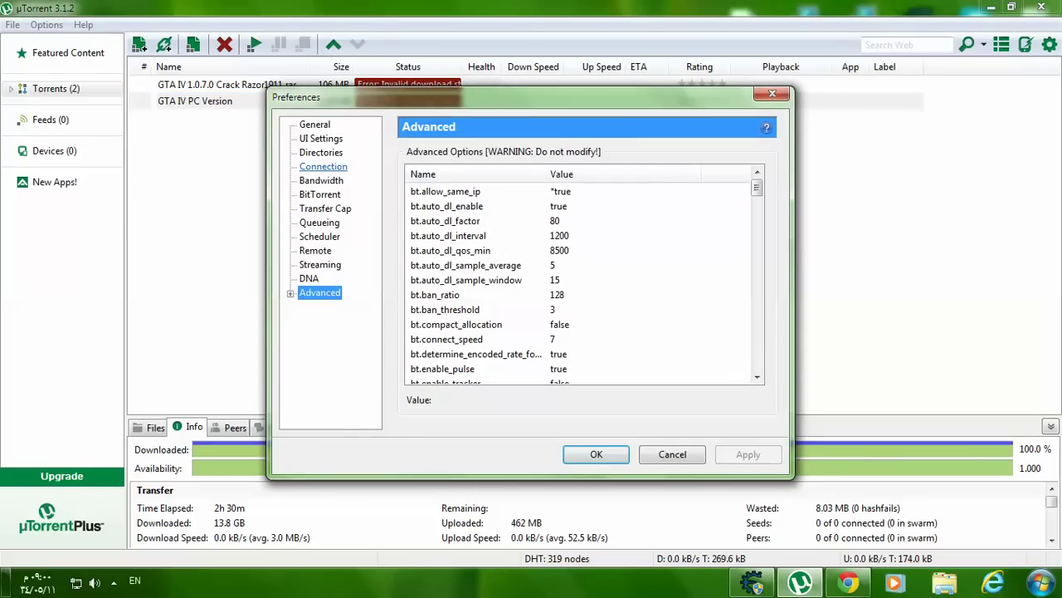
click(322, 166)
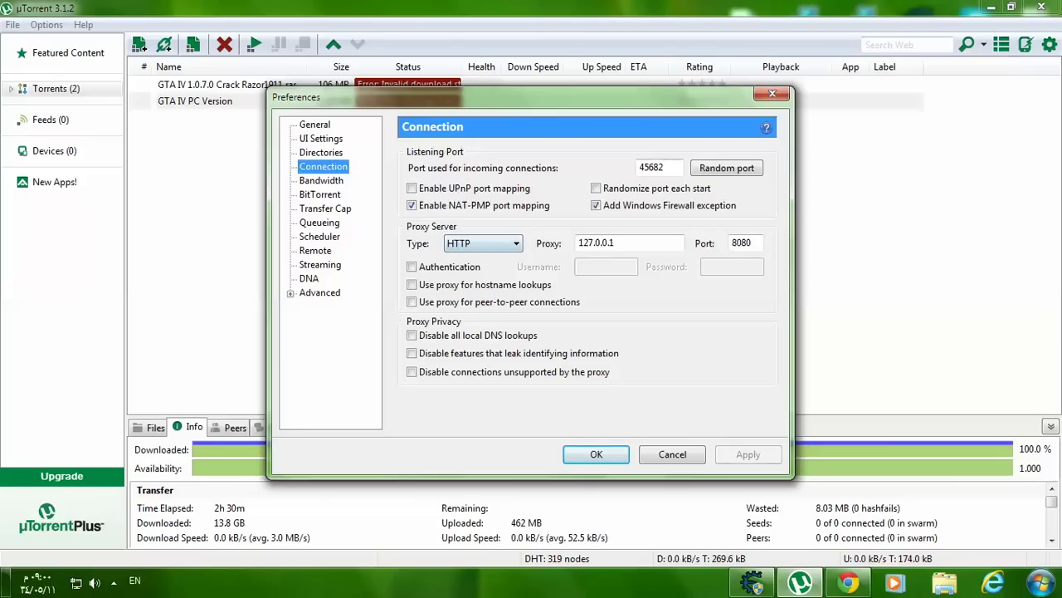
key(alt+Down)
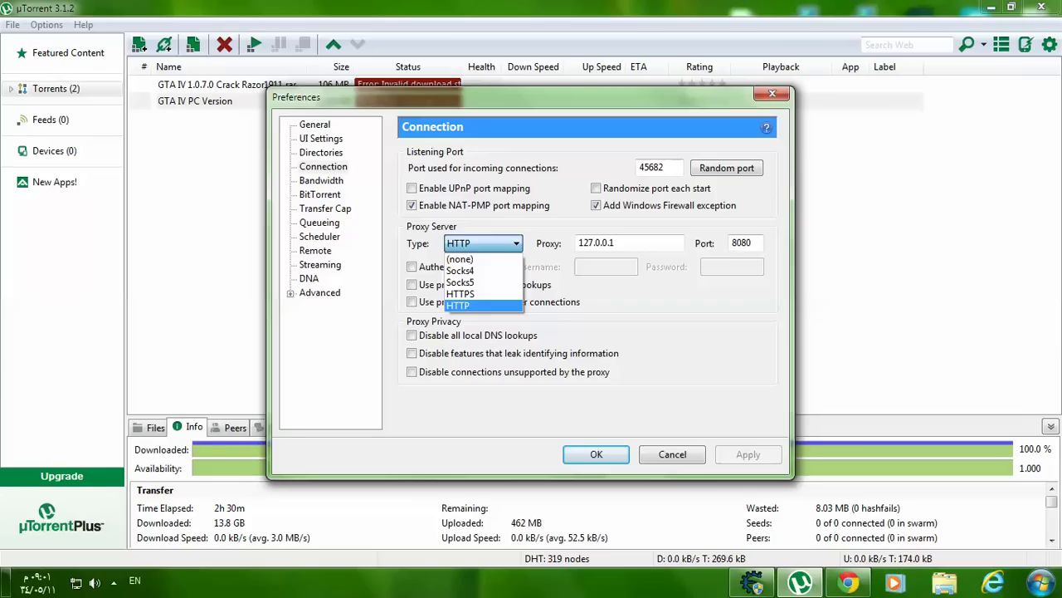
key(Return)
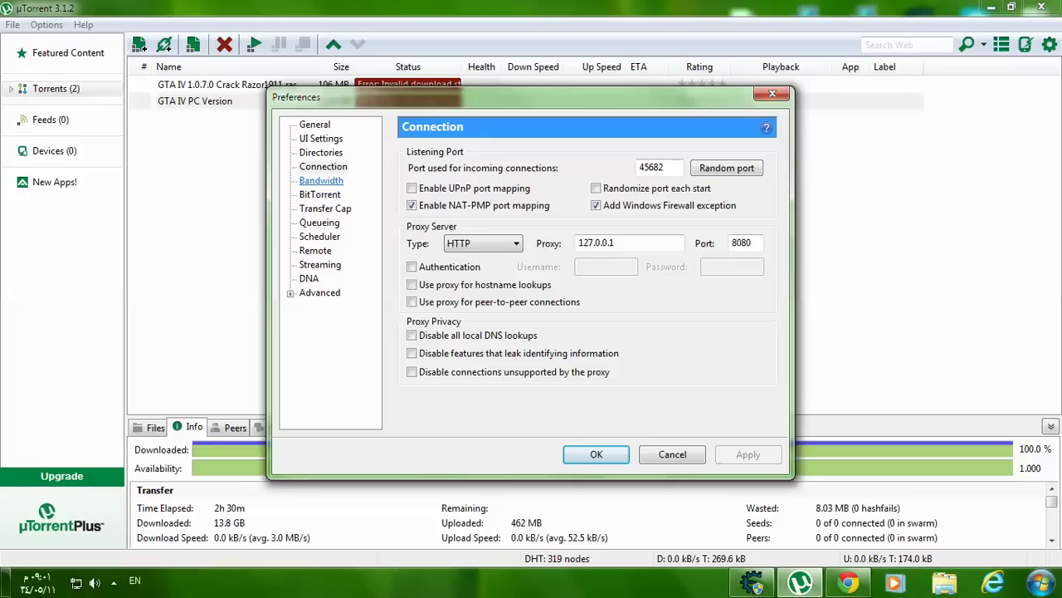
Set the maximum download rate to 0 in the Bandwidth preferences
click(321, 180)
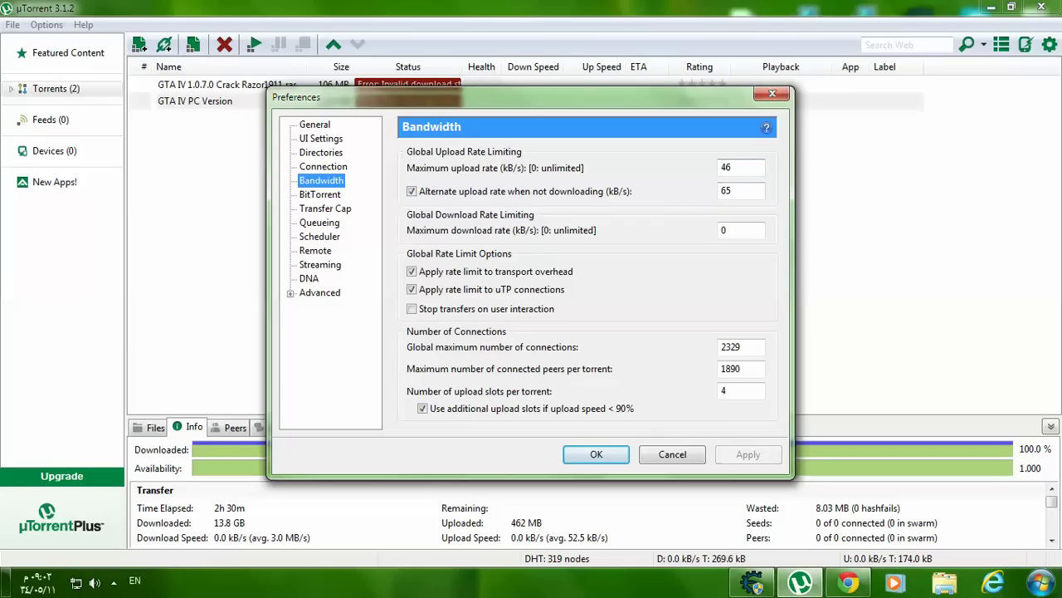
double_click(727, 191)
click(729, 191)
key(Tab)
text(0)
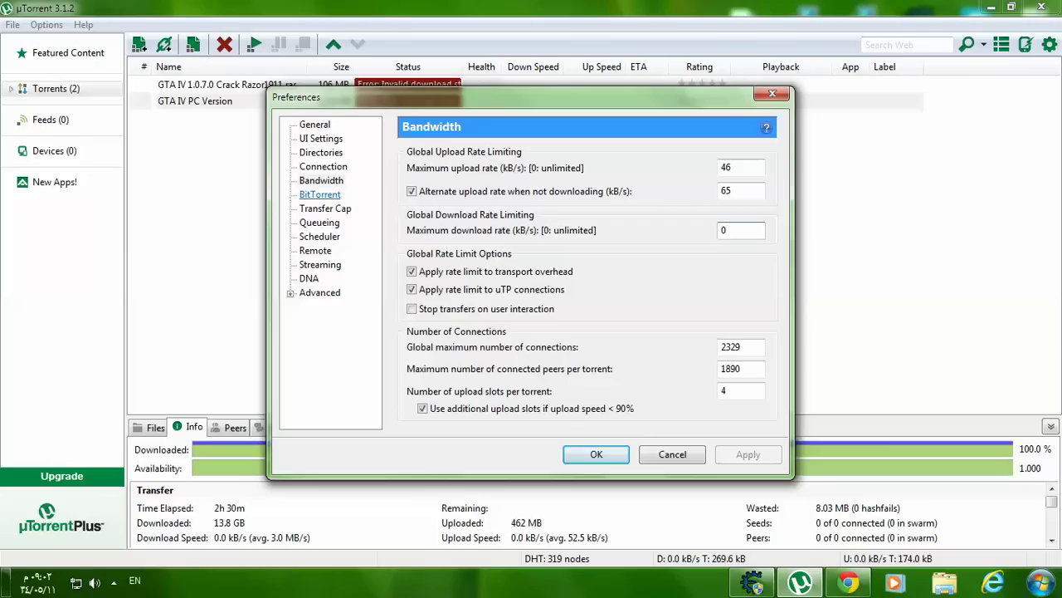
Review the outgoing protocol encryption choices in the BitTorrent preferences and the Transfer Cap settings
click(319, 194)
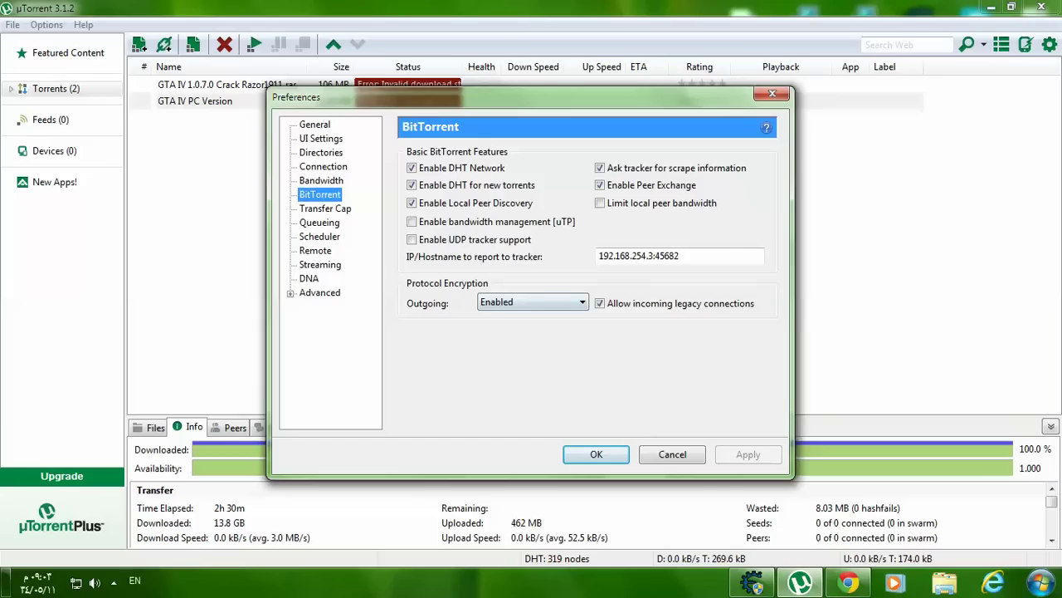
click(531, 302)
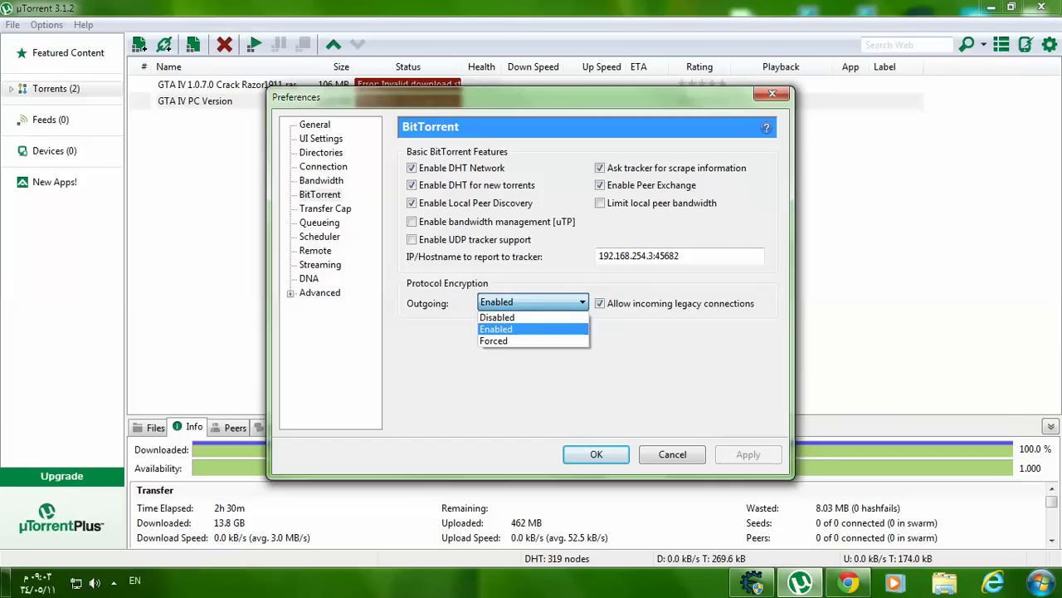
key(Escape)
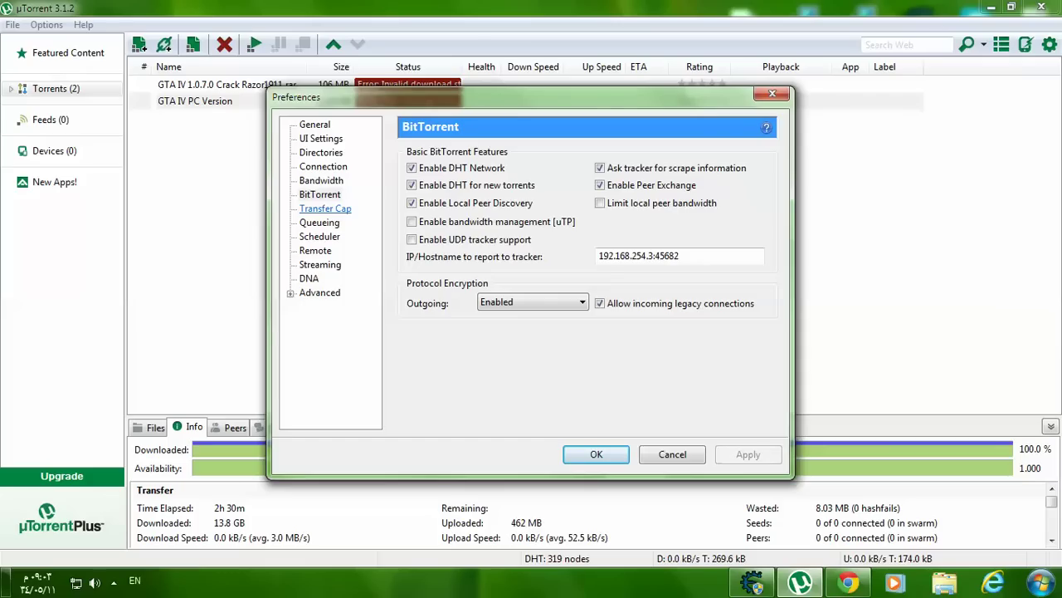
click(325, 209)
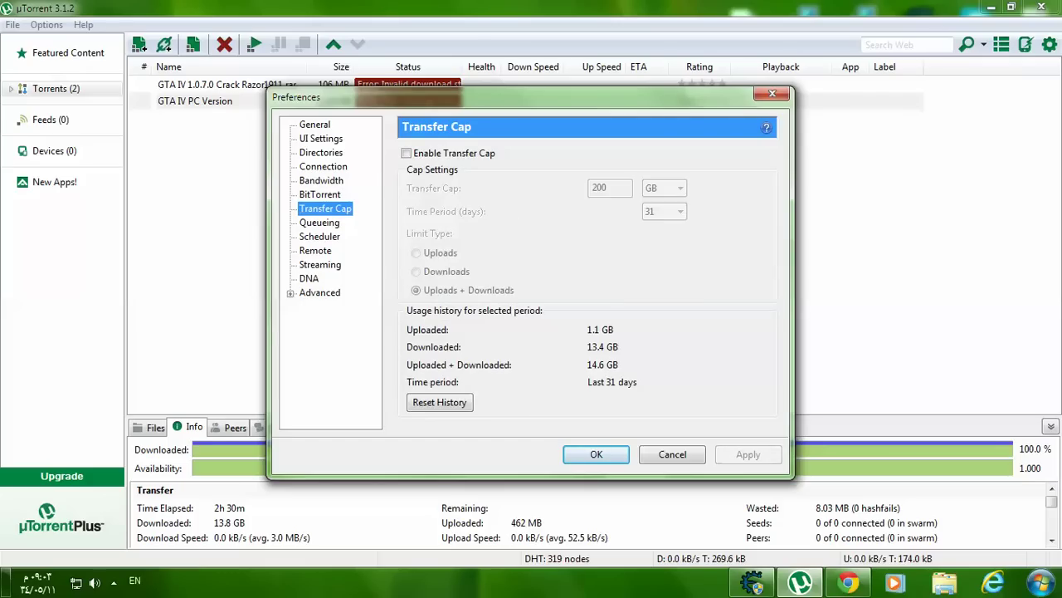
drag(415, 97, 433, 106)
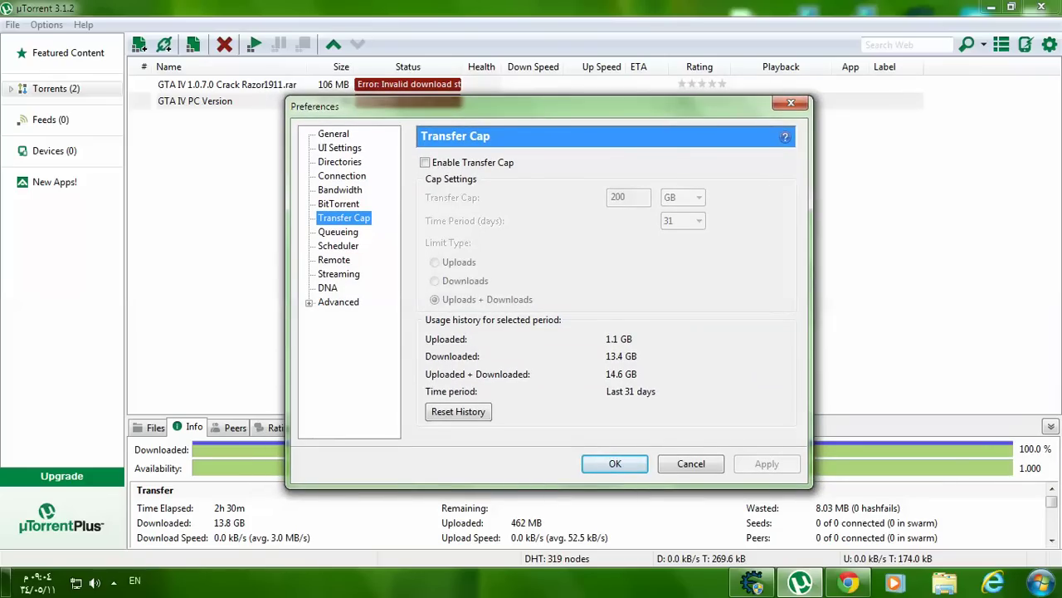
Set the maximum number of active downloads to 1 in the Queueing preferences
click(337, 232)
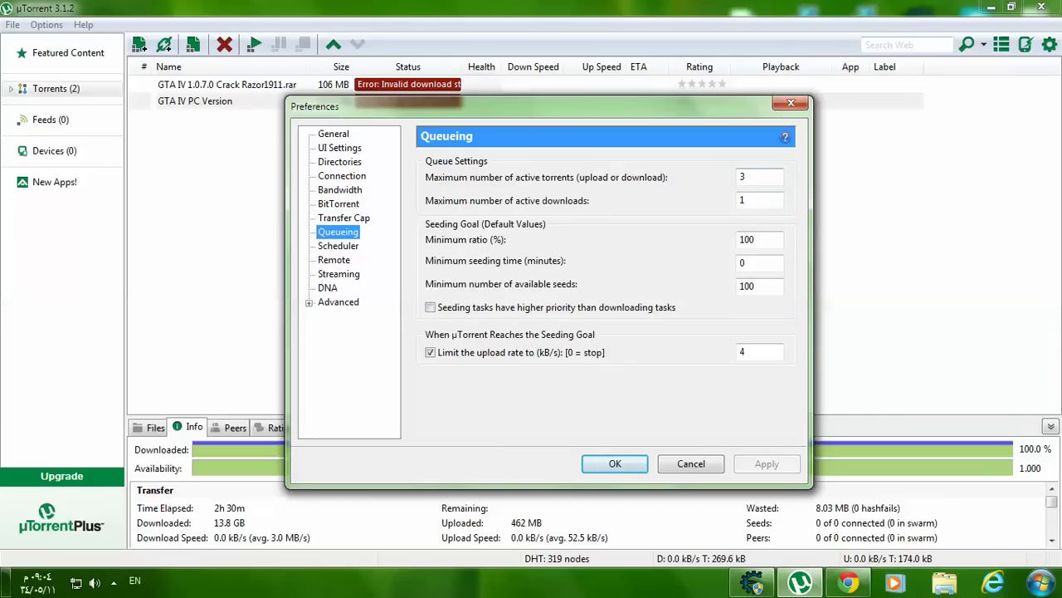
click(742, 176)
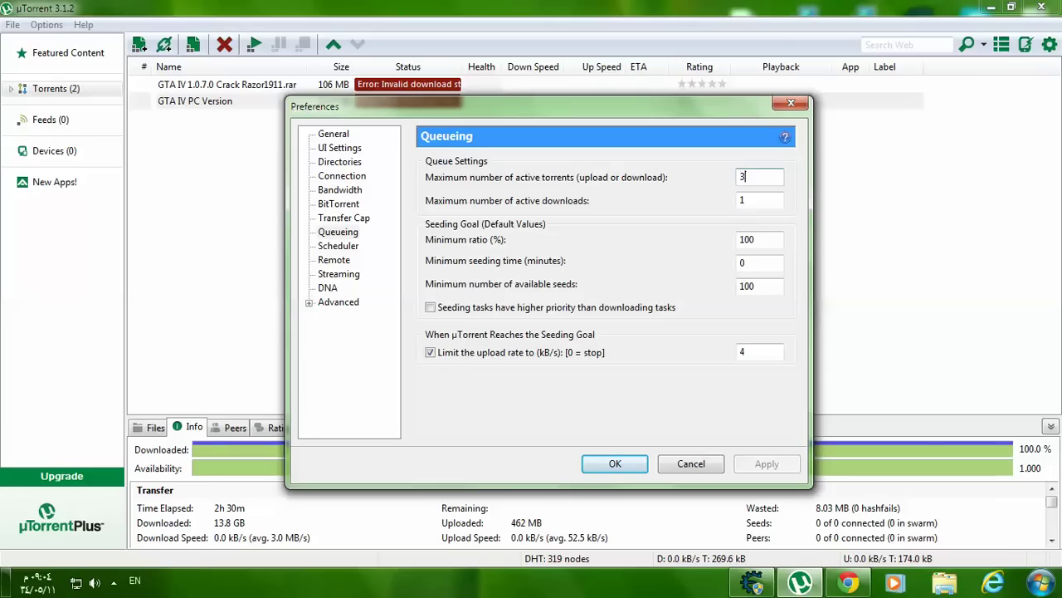
click(747, 200)
double_click(744, 200)
text(1)
Set the seeding goal to a 100% minimum ratio, 0 minutes and 100 available seeds, with the upload rate limited to 4 kB/s
key(Tab)
text(100)
key(Tab)
text(0)
key(Tab)
text(100)
click(760, 352)
text(4)
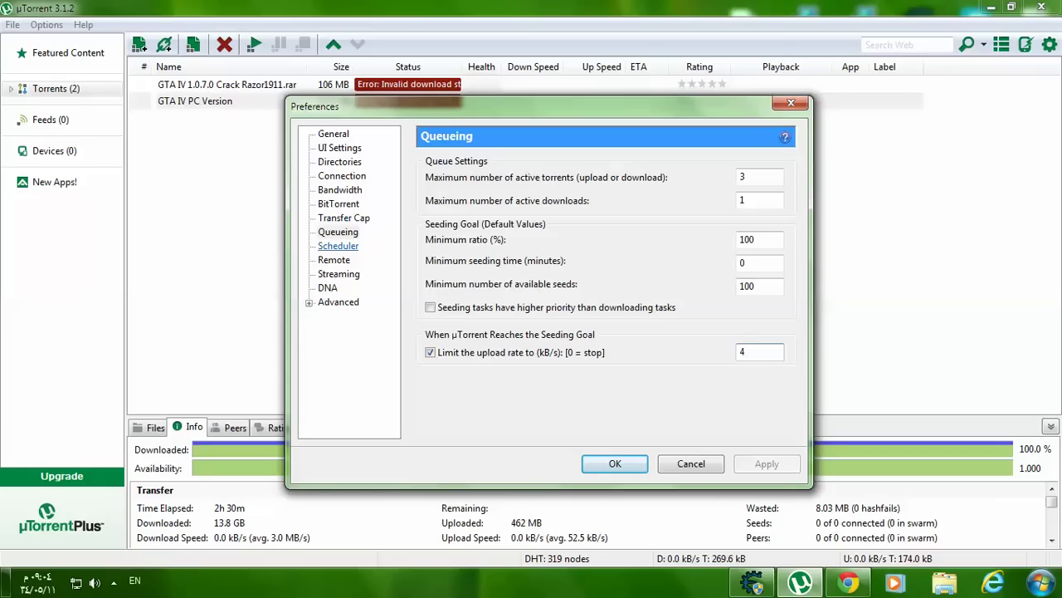
Look through the Scheduler, Remote, Streaming and DNA preferences
click(338, 246)
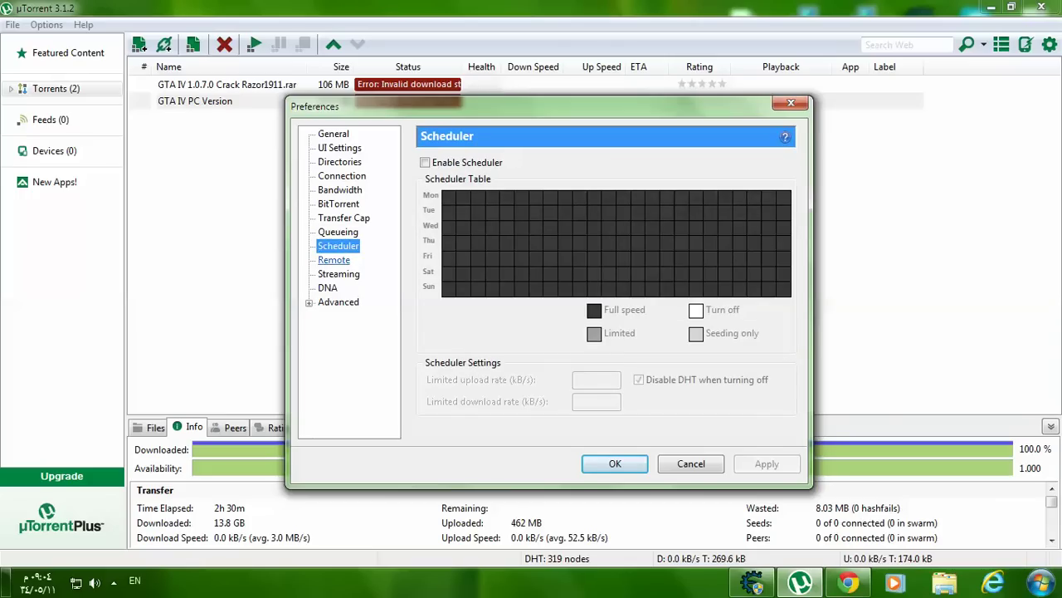
click(333, 260)
click(338, 273)
click(327, 287)
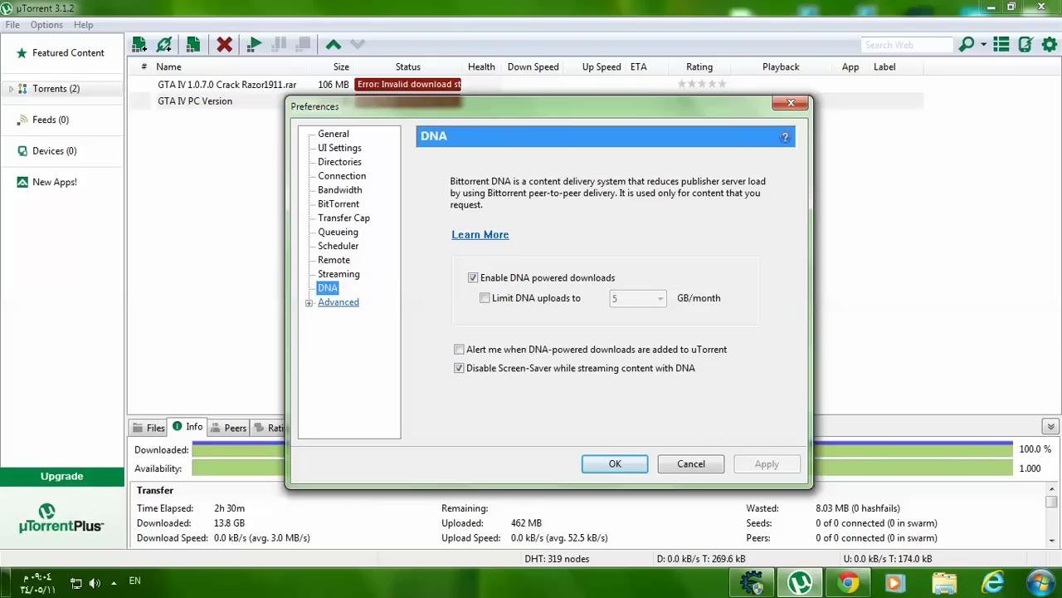
Toggle the bt.allow_same_ip option in the Advanced preferences, accept the preferences and minimize µTorrent
click(338, 301)
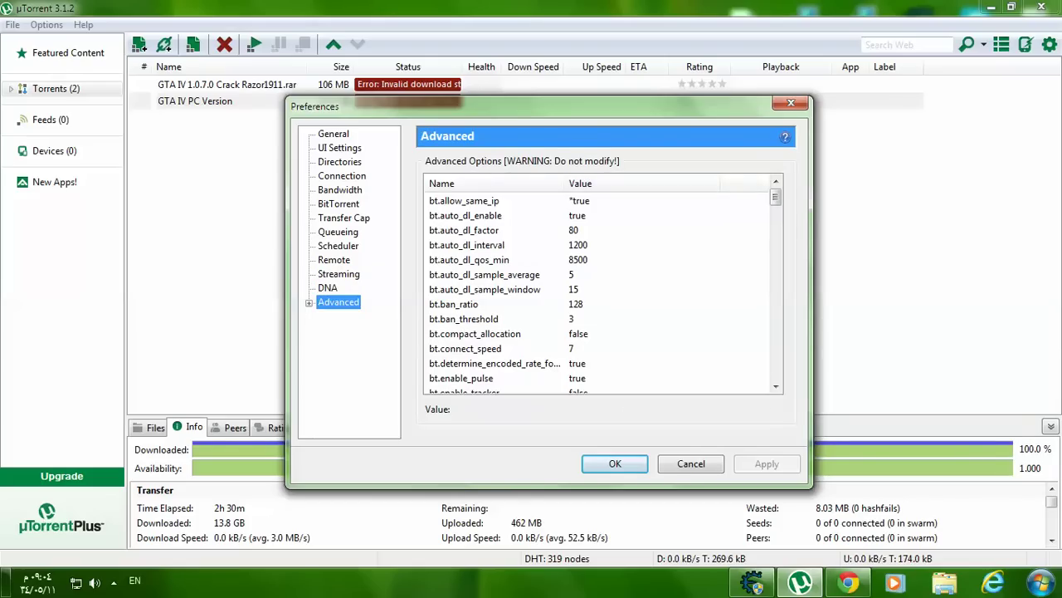
click(464, 200)
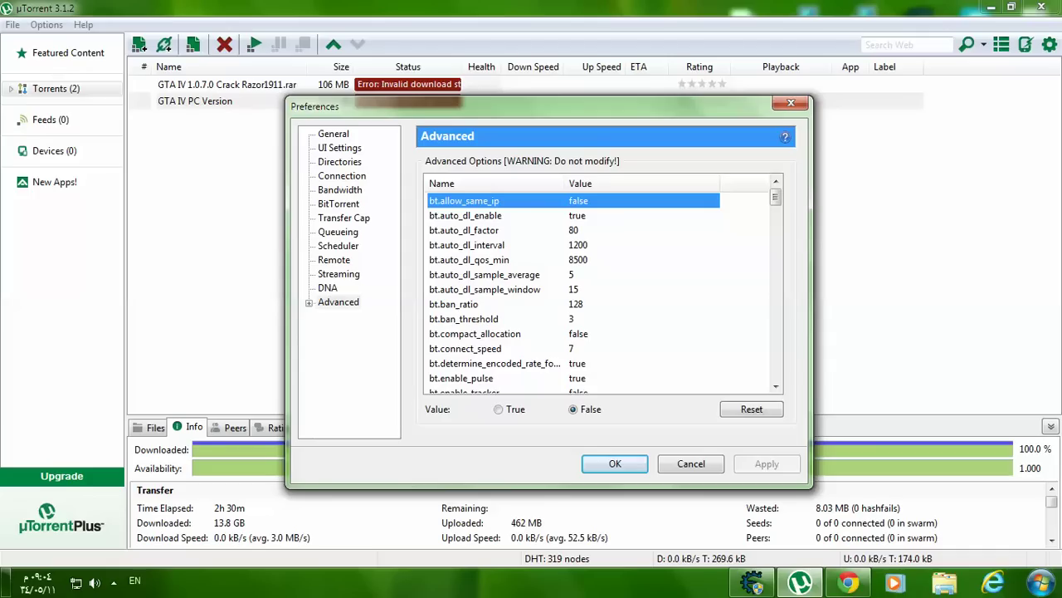
double_click(464, 200)
click(615, 463)
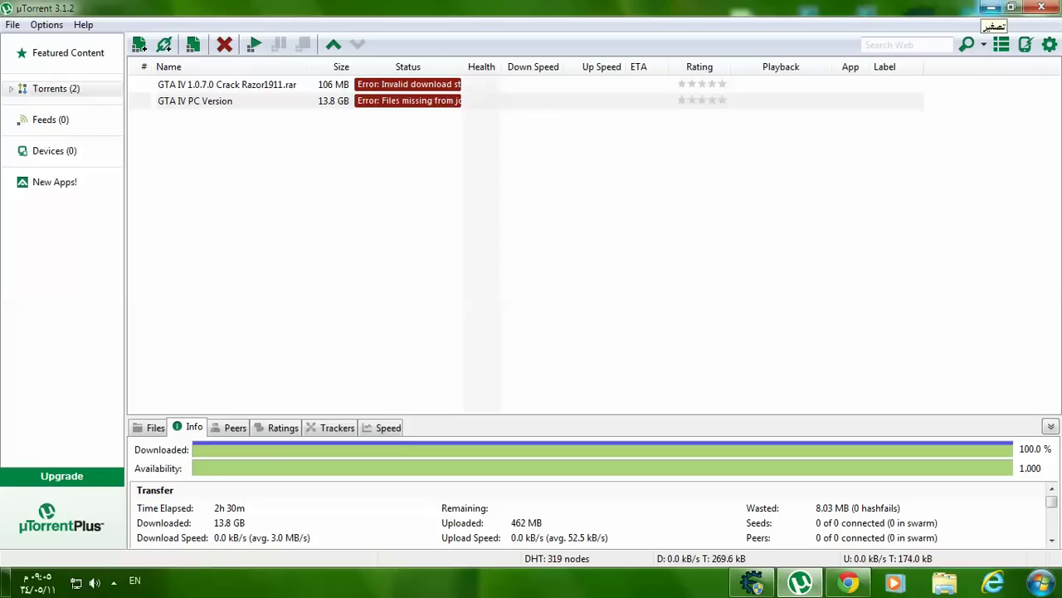
click(992, 8)
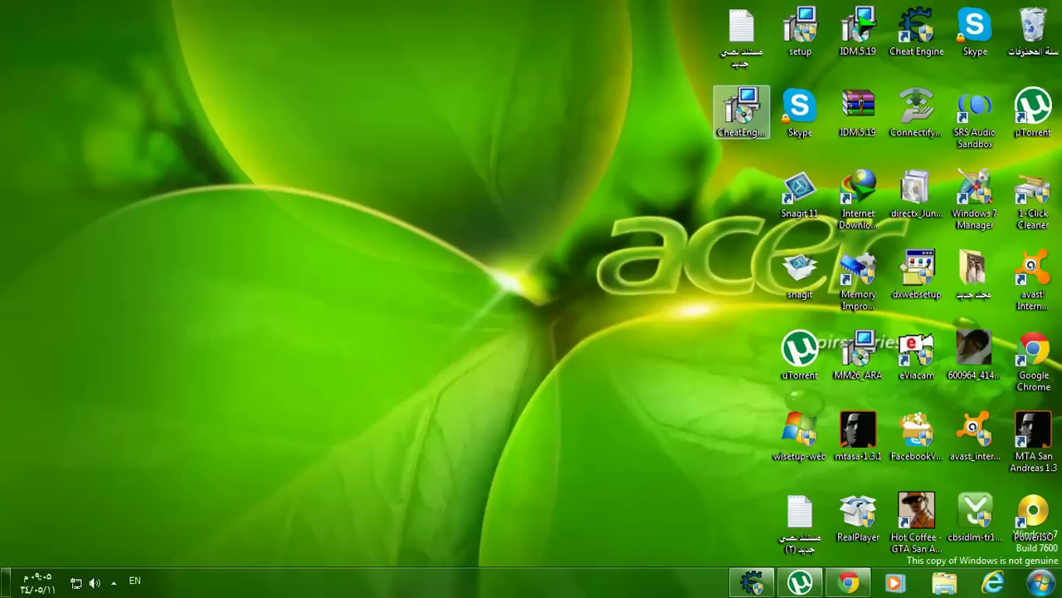
Switch to Cheat Engine and open the running uTorrent.exe process from the process list
click(741, 112)
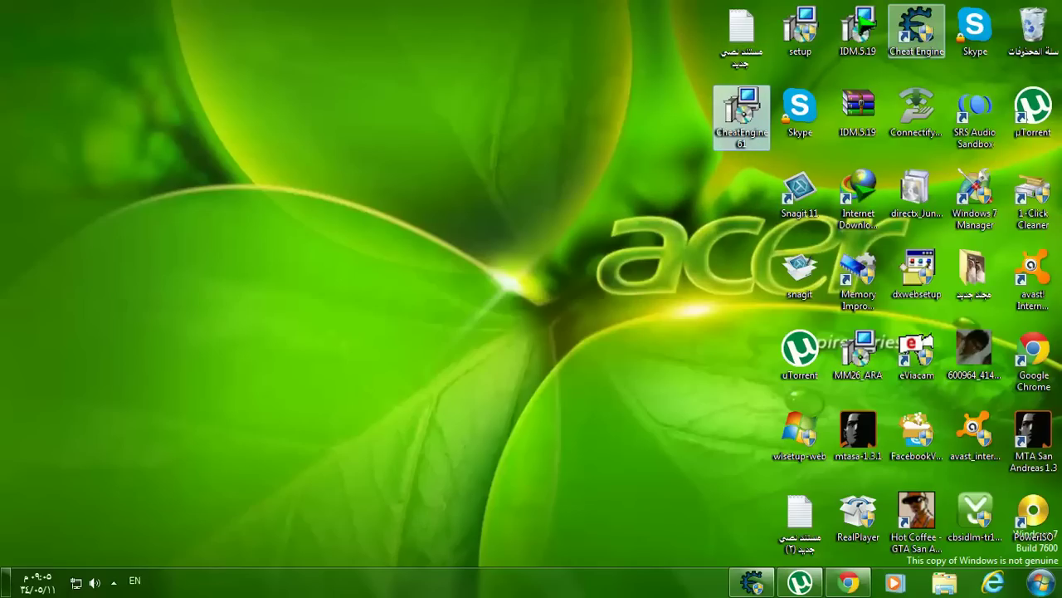
click(916, 29)
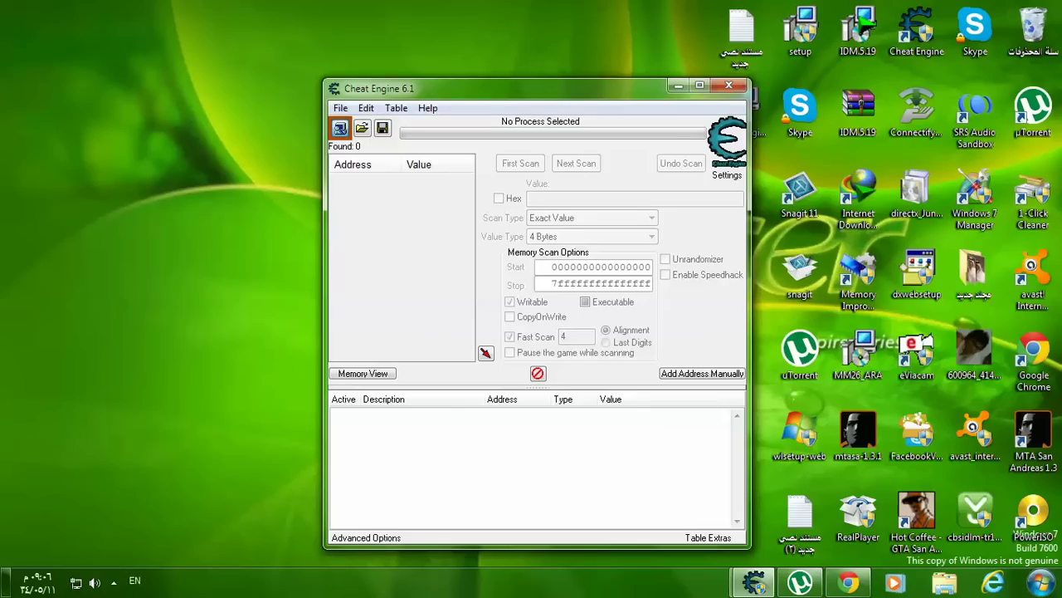
click(339, 127)
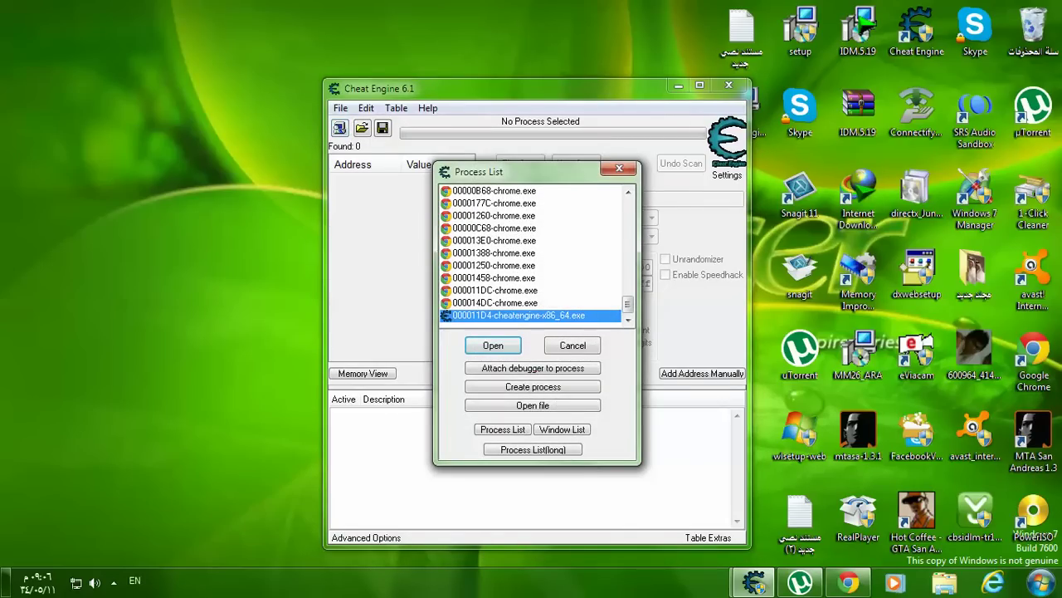
scroll(531, 255, up, 5)
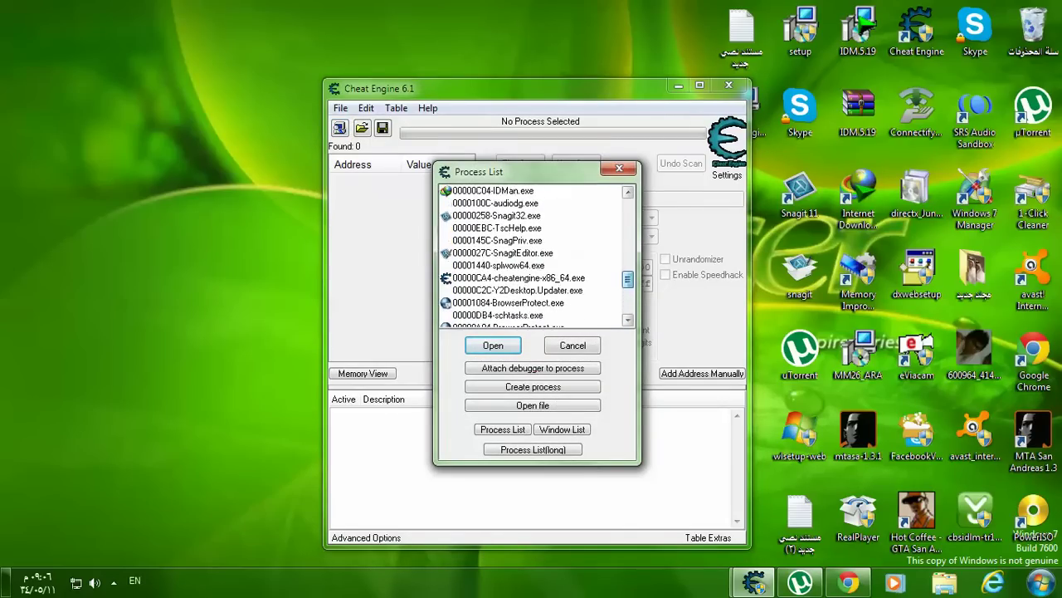
scroll(531, 255, up, 2)
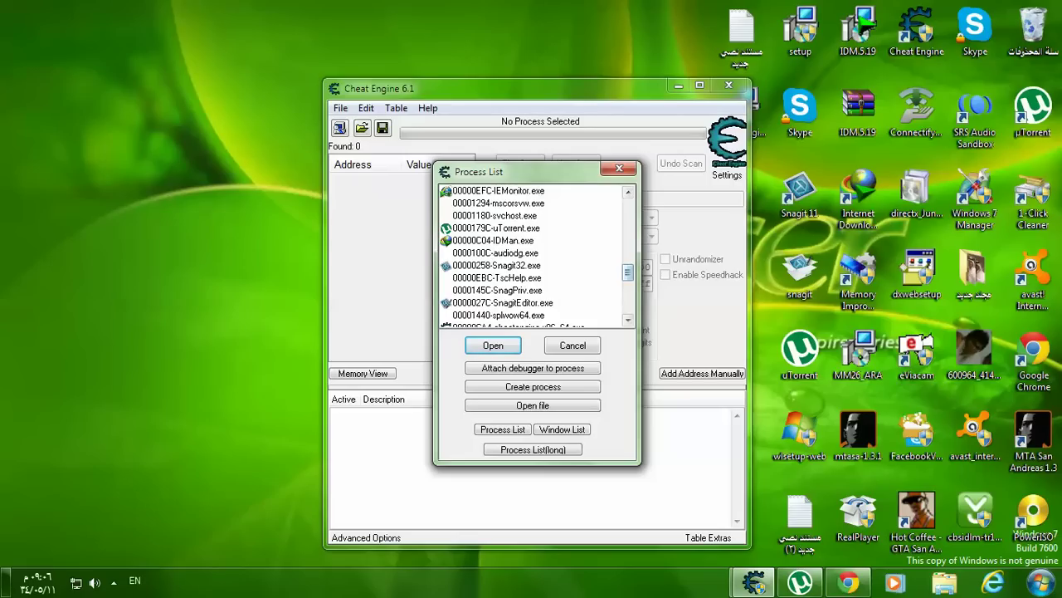
click(497, 227)
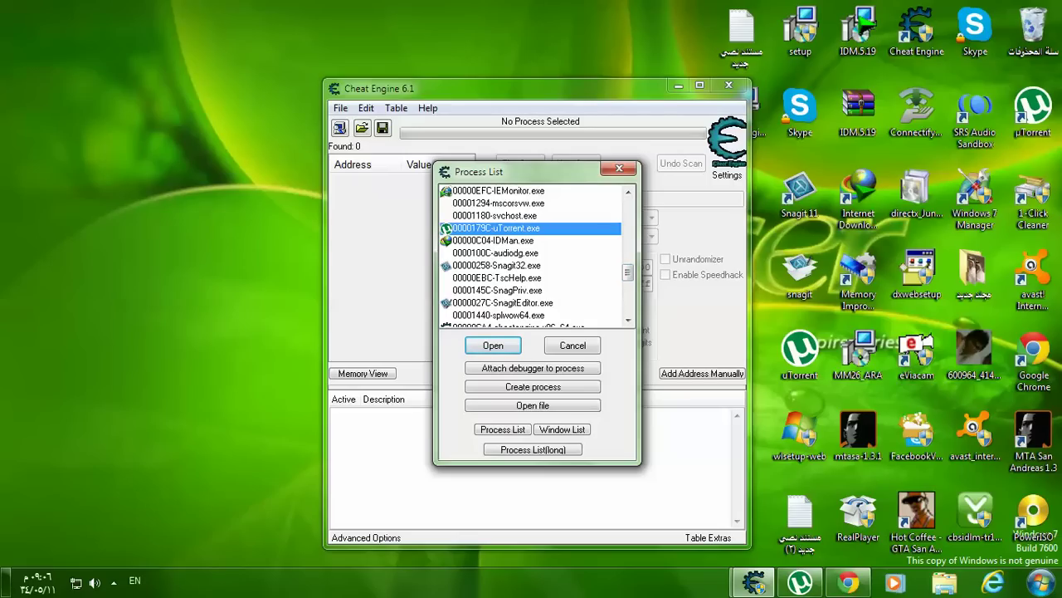
key(Return)
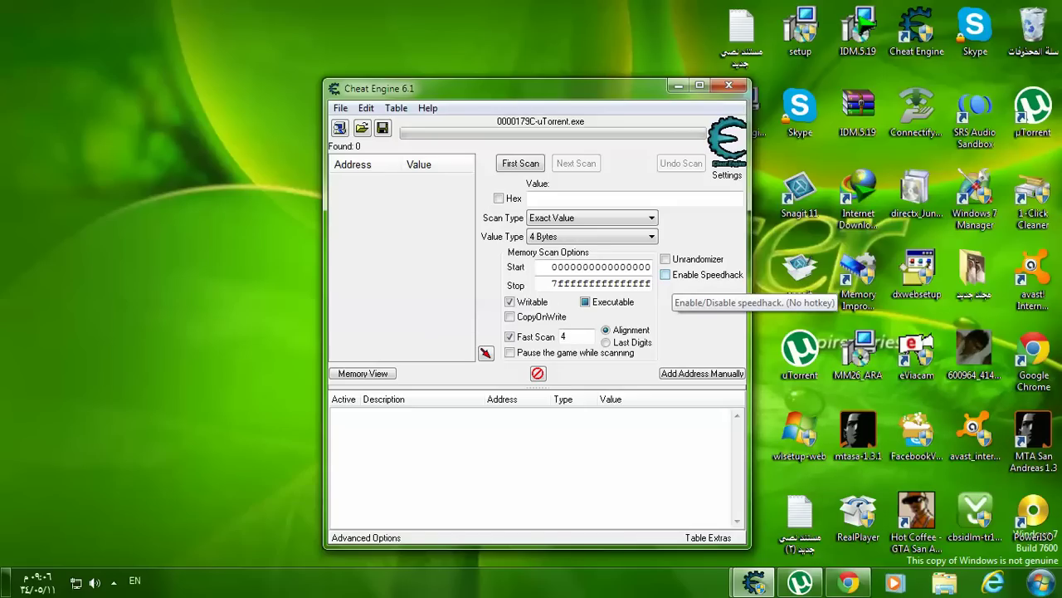
Enable Speedhack for the uTorrent.exe process and apply a speed of 0.2
click(665, 274)
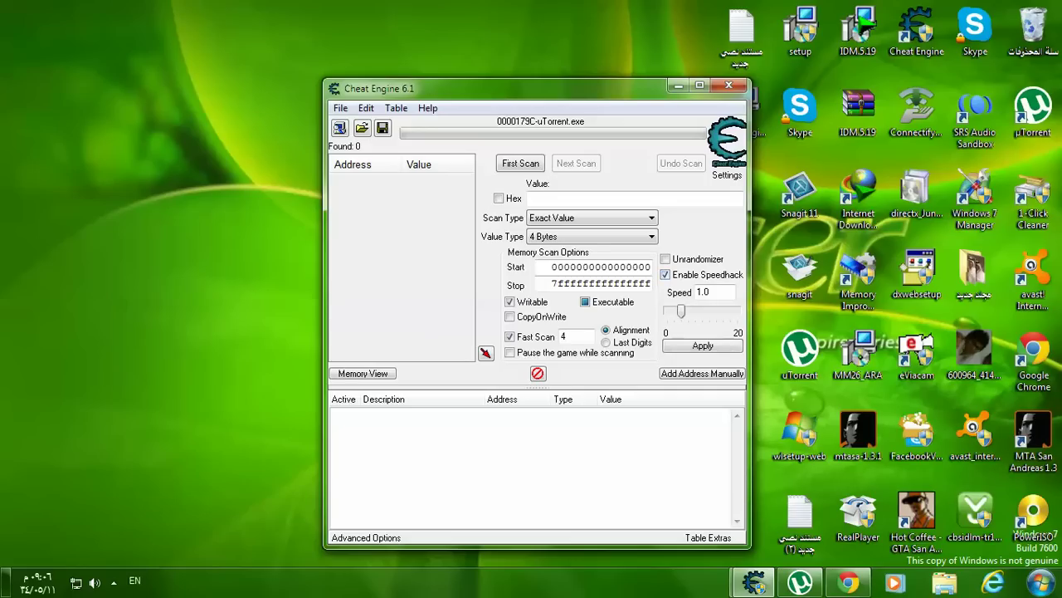
key(BackSpace)
key(BackSpace)
text(.)
key(BackSpace)
key(Delete)
text(0.2)
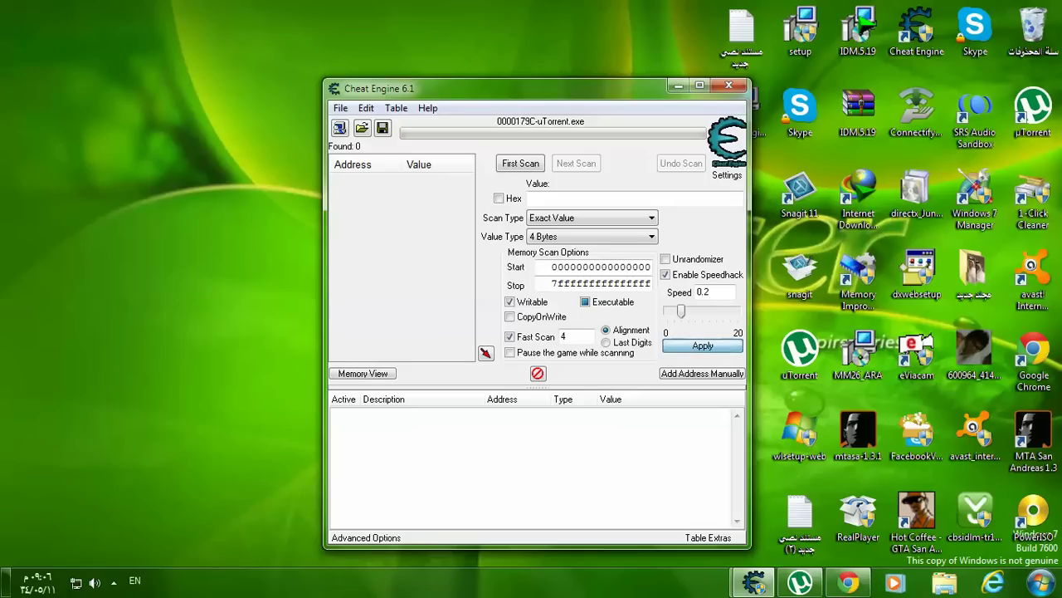
Switch to µTorrent to check the torrent list, then return to Cheat Engine
click(800, 583)
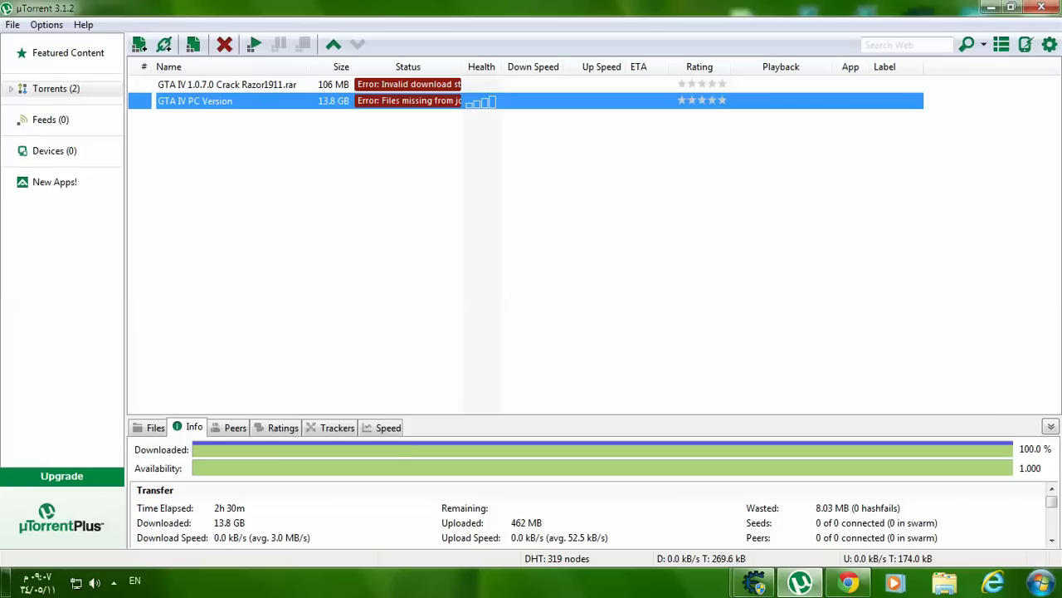
key(Escape)
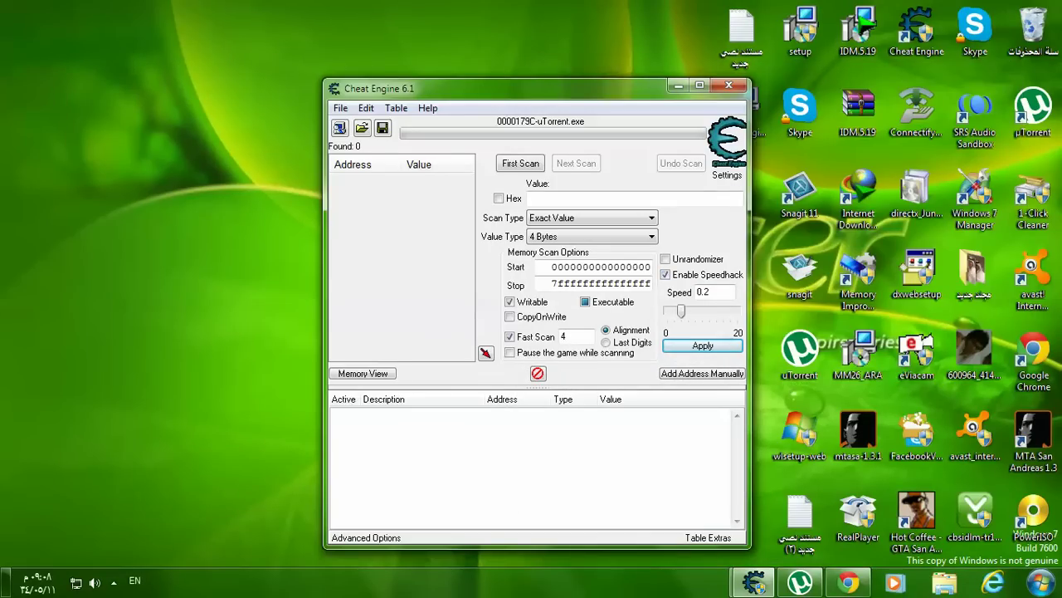
Minimize Cheat Engine and show the hidden notification-area icons
click(678, 85)
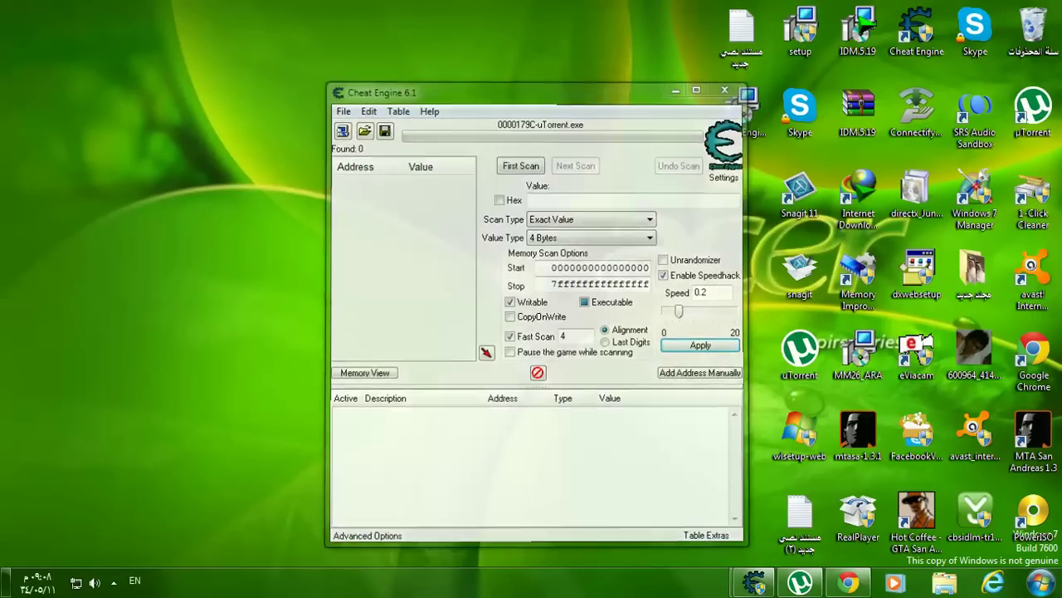
click(114, 581)
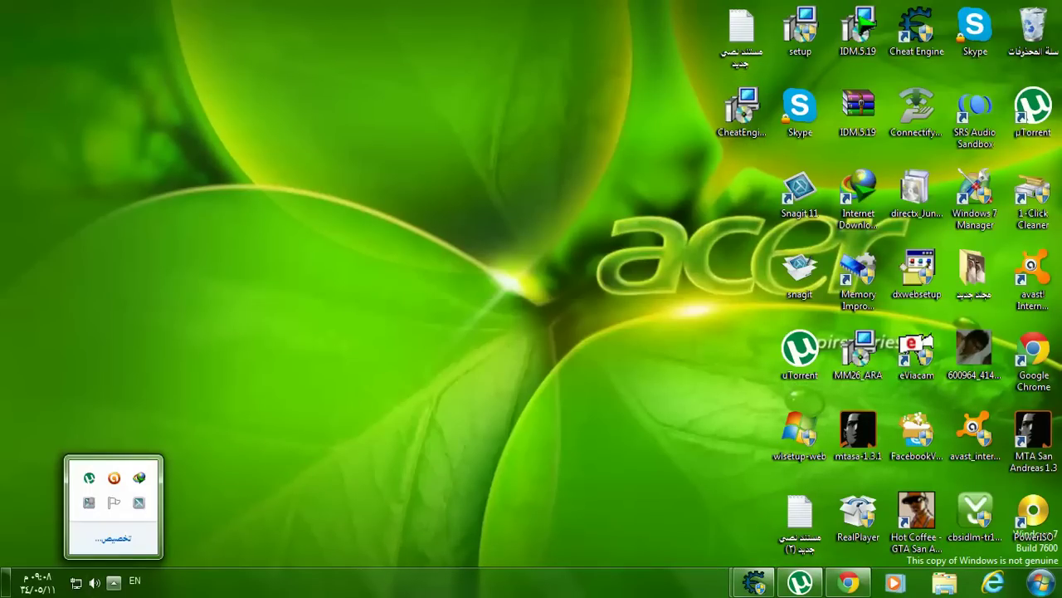